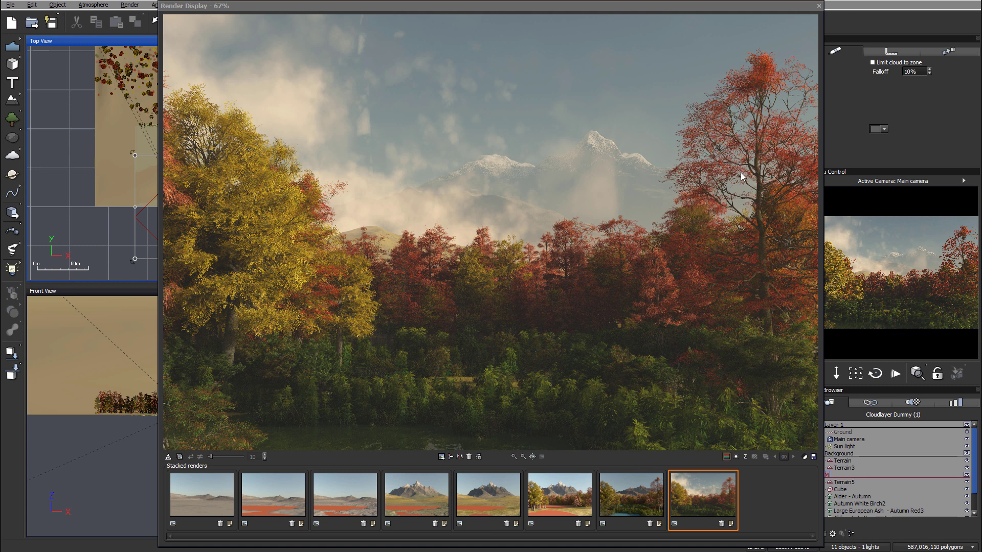
Close the render preview and select the Main camera in the World Browser.
{"action": "left_click", "coordinate": [821, 6]}
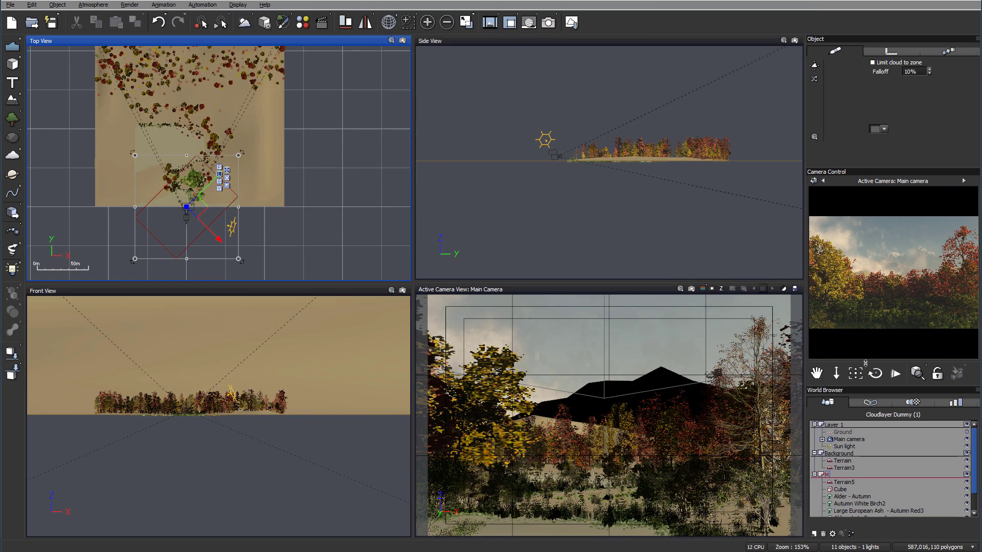
{"action": "left_click", "coordinate": [849, 439]}
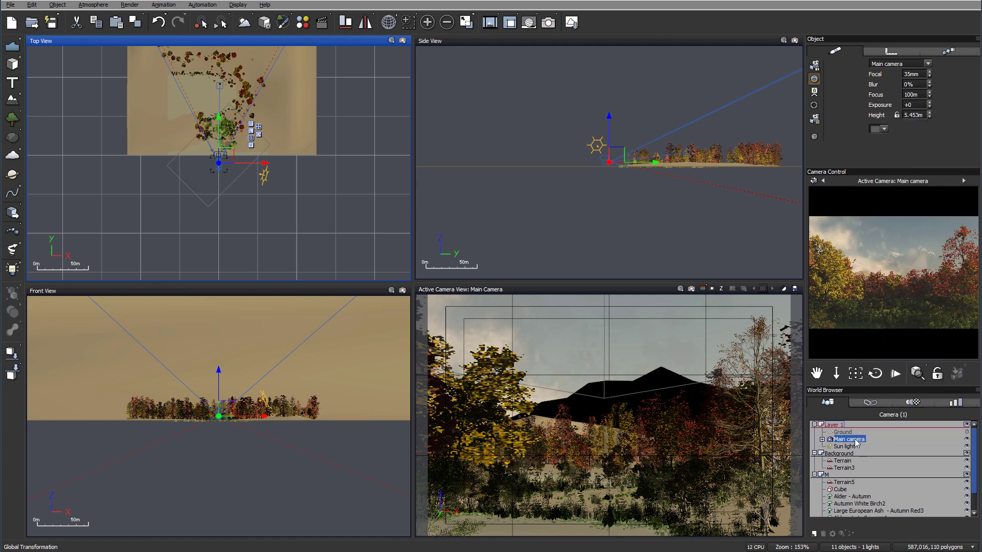
Paste a copy of Main camera as Main camera0 in the camera group, keeping Main camera active.
{"action": "right_click", "coordinate": [855, 439]}
{"action": "left_click", "coordinate": [886, 364]}
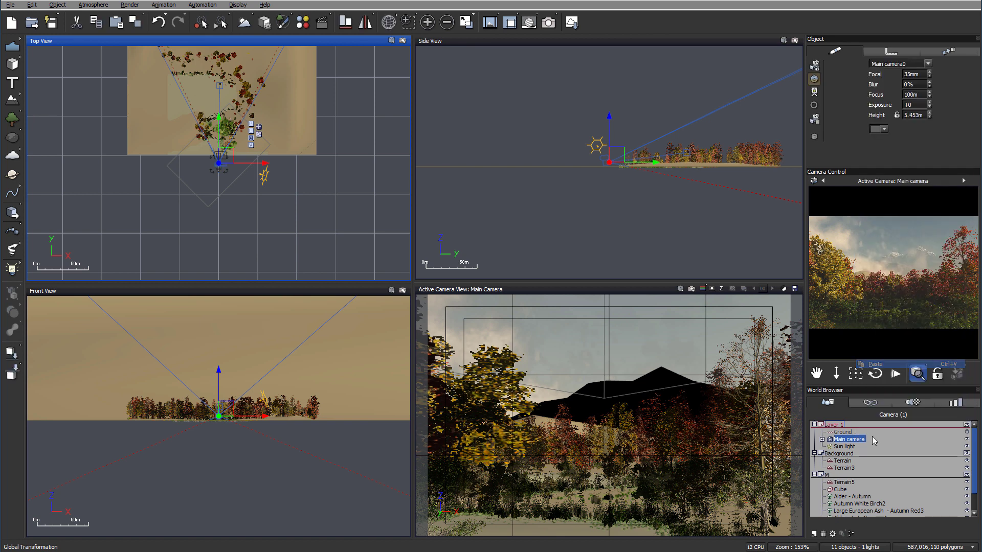
{"action": "left_click", "coordinate": [822, 439]}
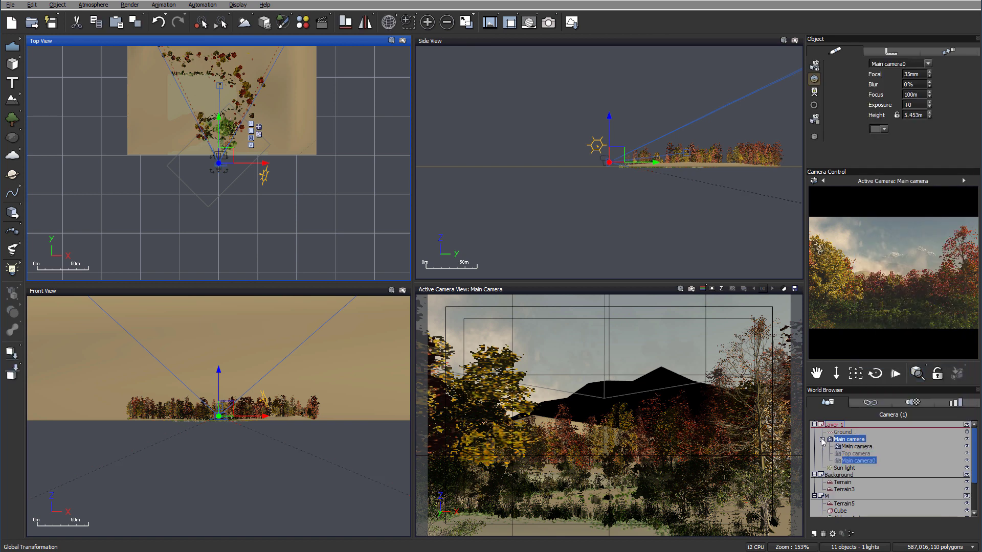
{"action": "left_click", "coordinate": [851, 461]}
{"action": "left_click", "coordinate": [855, 447]}
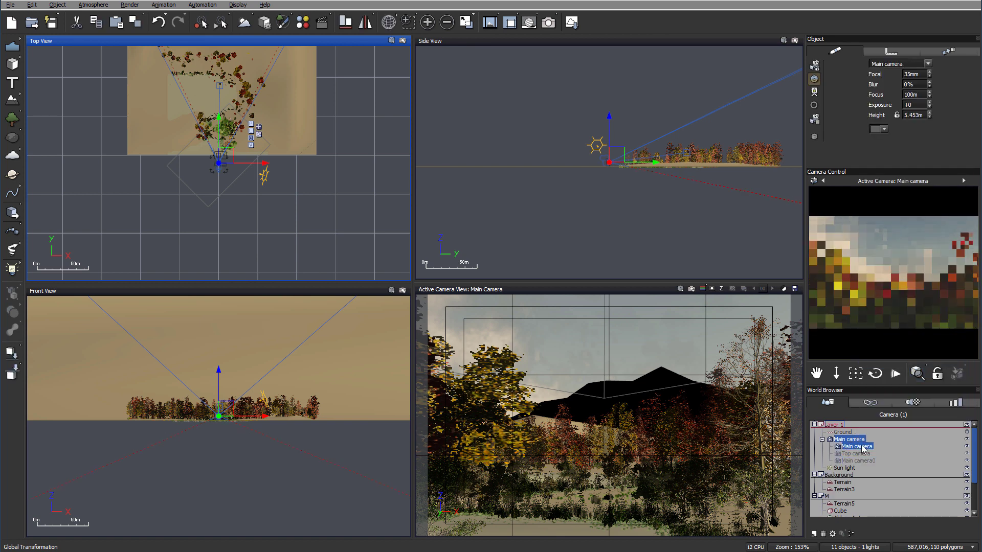
{"action": "left_click", "coordinate": [859, 460]}
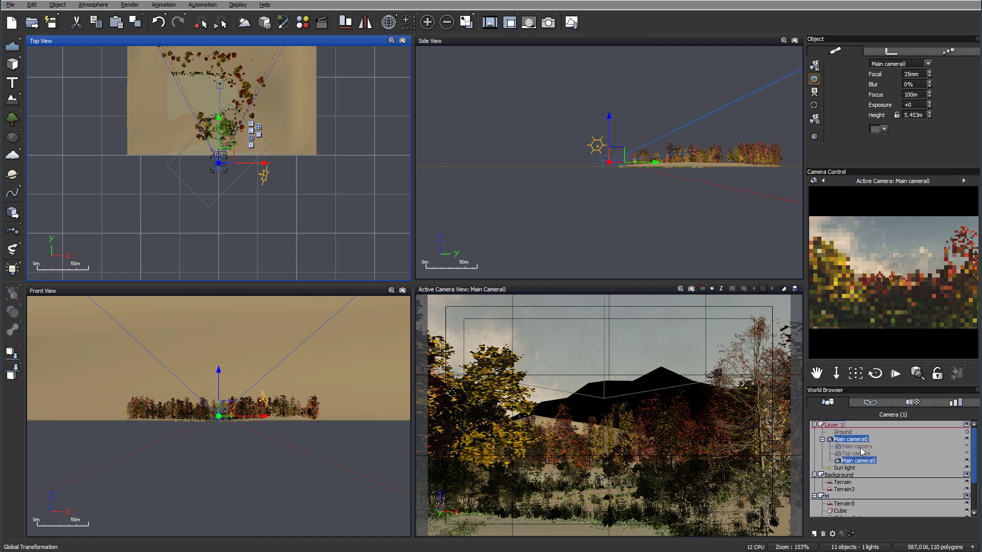
{"action": "left_click", "coordinate": [857, 447]}
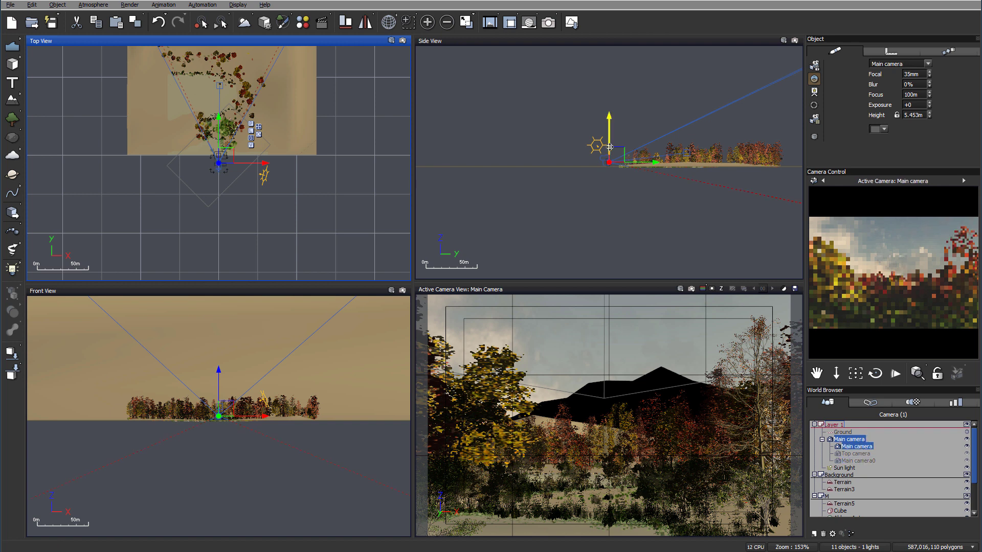
{"action": "scroll", "coordinate": [618, 198], "scroll_direction": "up", "scroll_amount": 3}
{"action": "scroll", "coordinate": [618, 197], "scroll_direction": "up", "scroll_amount": 2}
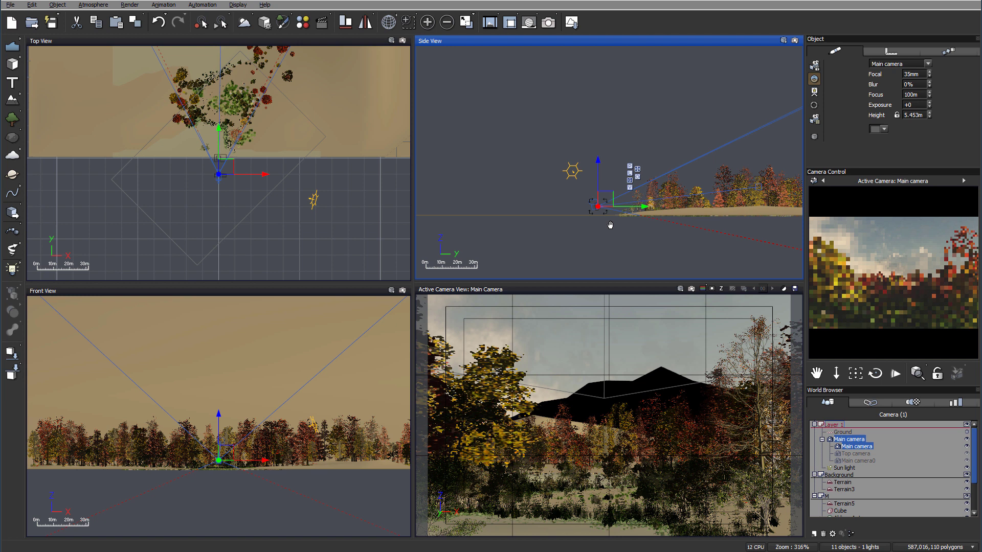
Raise Main camera to about 9.3 m, pull it back from the trees, and refine its framing.
{"action": "left_click_drag", "start_coordinate": [597, 162], "coordinate": [597, 156]}
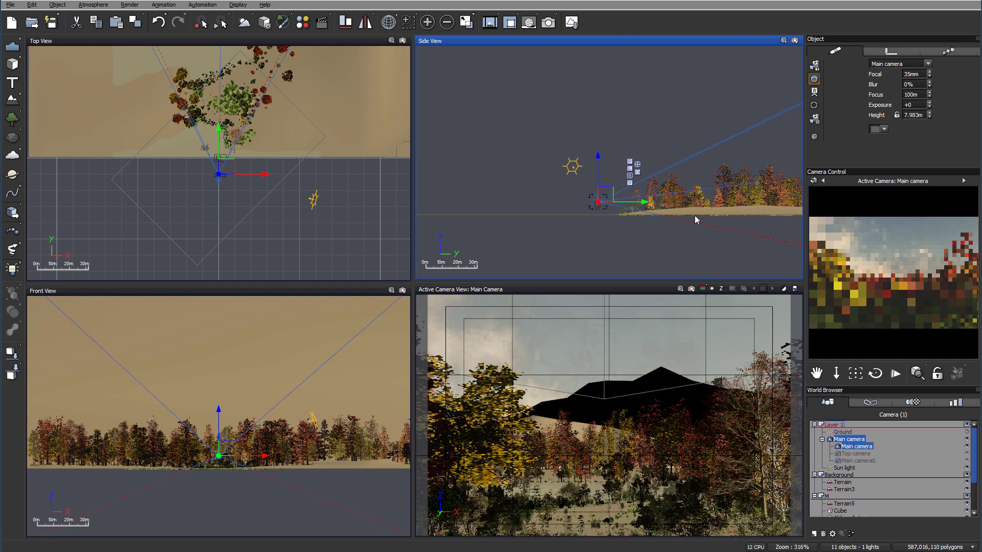
{"action": "left_click", "coordinate": [855, 373]}
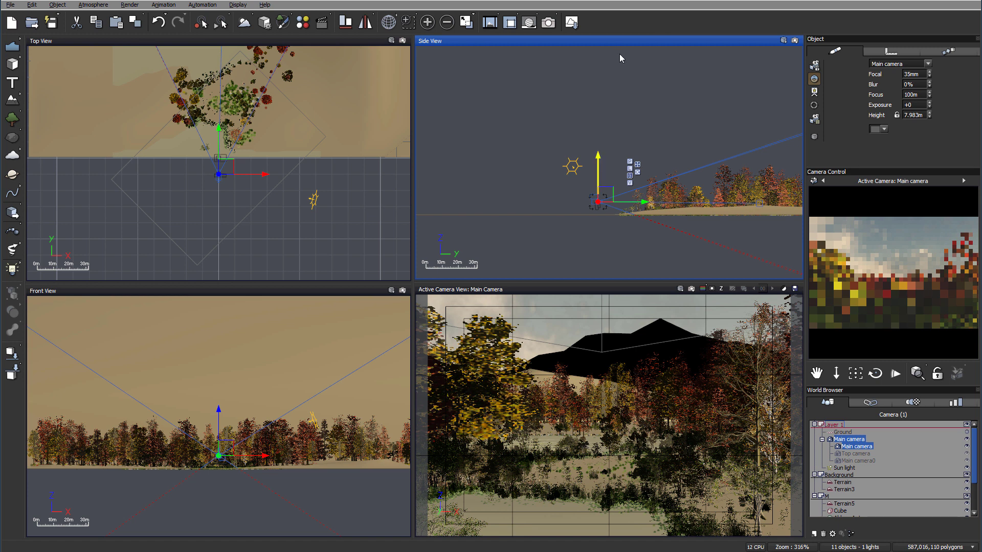
{"action": "scroll", "coordinate": [617, 187], "scroll_direction": "up", "scroll_amount": 2}
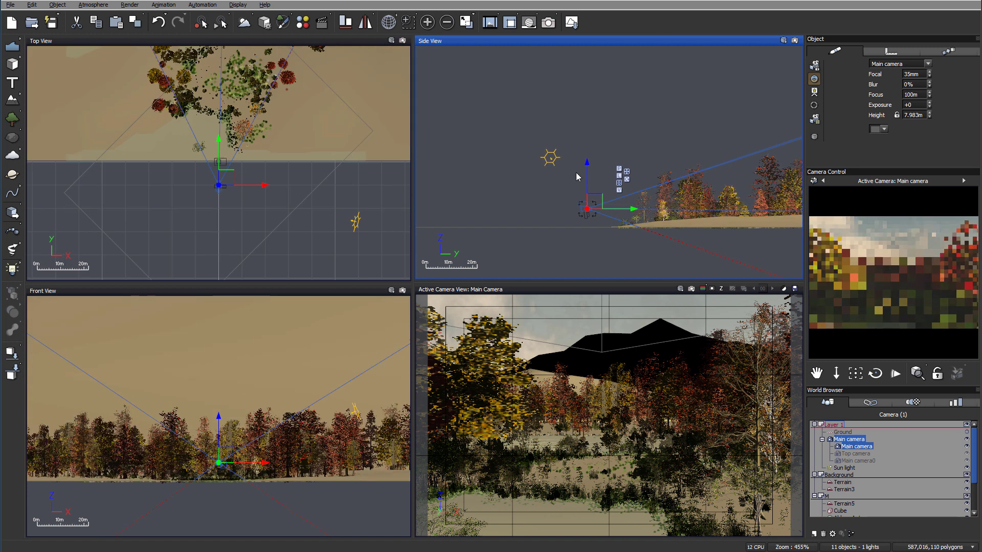
{"action": "left_click_drag", "start_coordinate": [585, 166], "coordinate": [586, 161]}
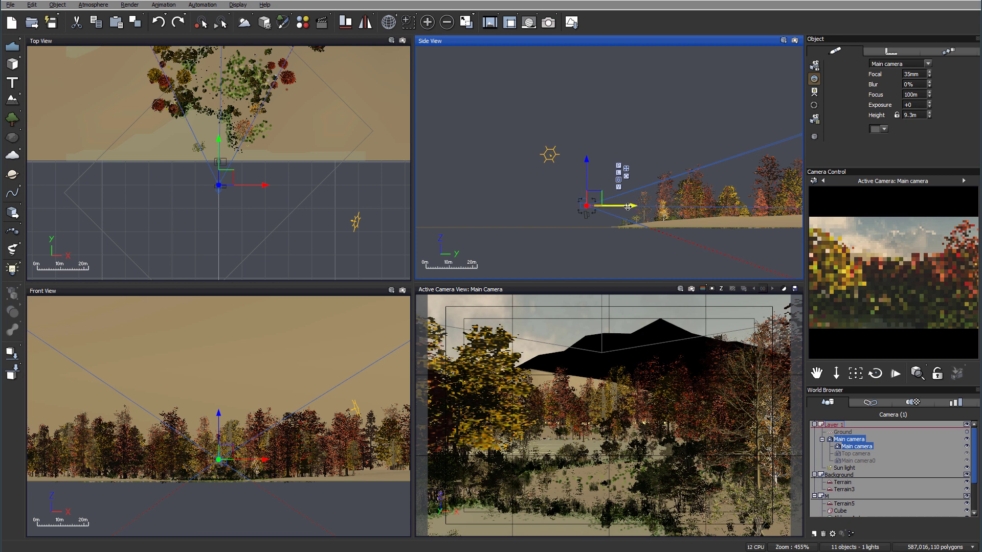
{"action": "left_click_drag", "start_coordinate": [629, 206], "coordinate": [622, 207]}
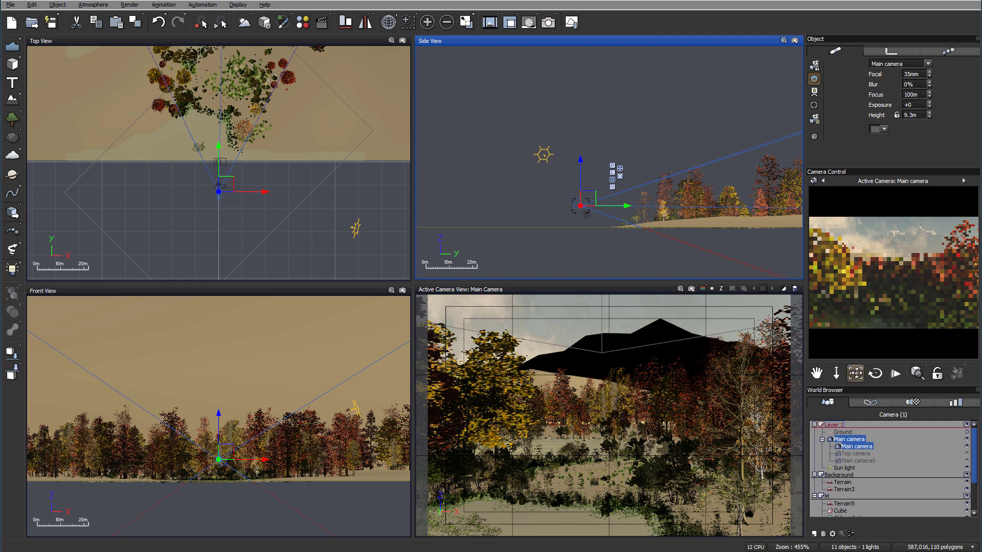
{"action": "left_click", "coordinate": [855, 374]}
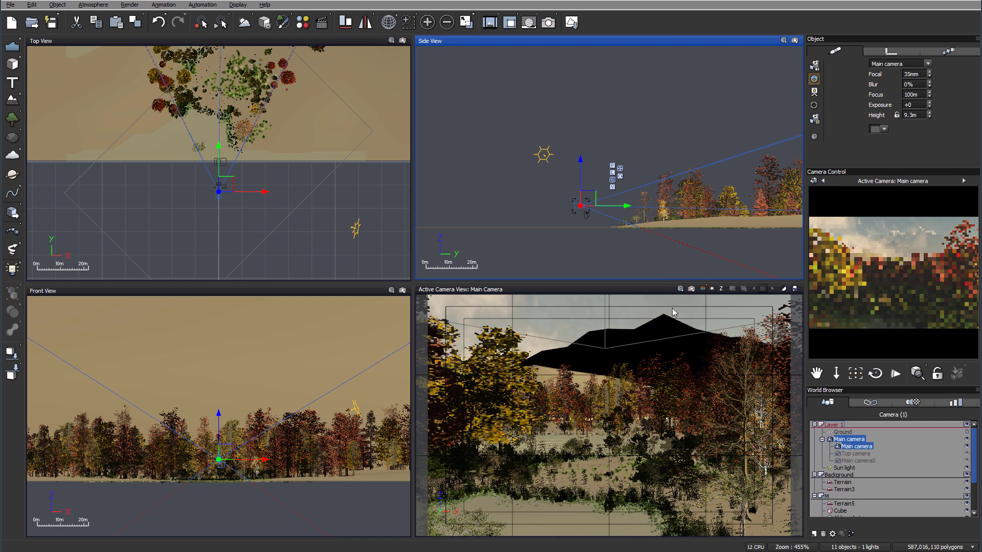
{"action": "left_click", "coordinate": [855, 373]}
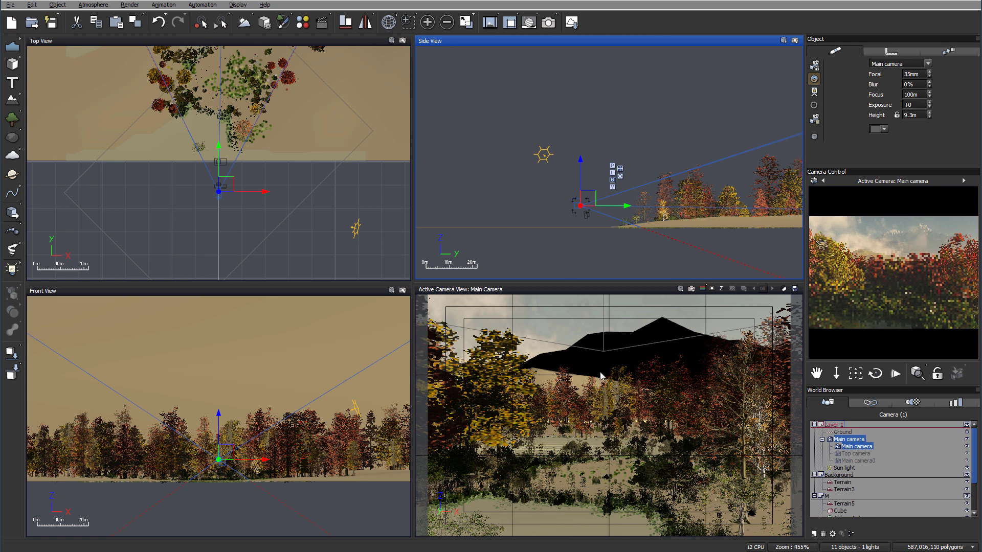
Render the new Main camera view at 1920x1280.
{"action": "left_click", "coordinate": [548, 22]}
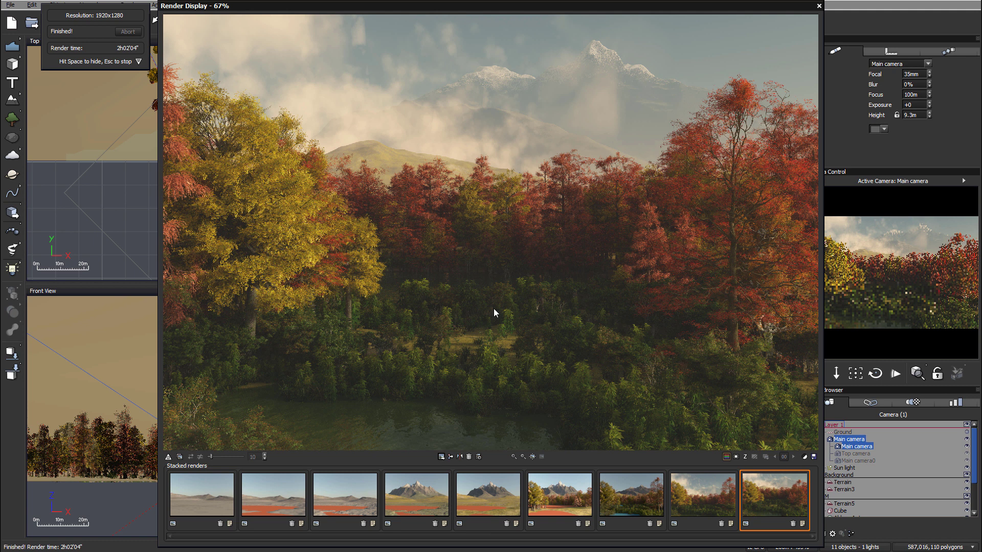
Save the render as fall-landscape2.hdr in high dynamic range format, answering the tone-mapping prompt.
{"action": "left_click", "coordinate": [814, 458]}
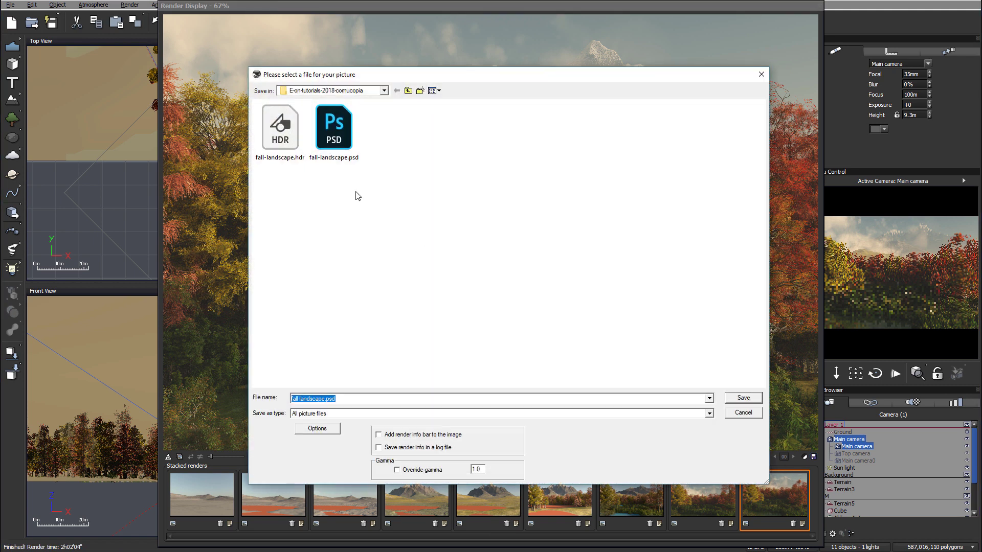
{"action": "left_click", "coordinate": [282, 138]}
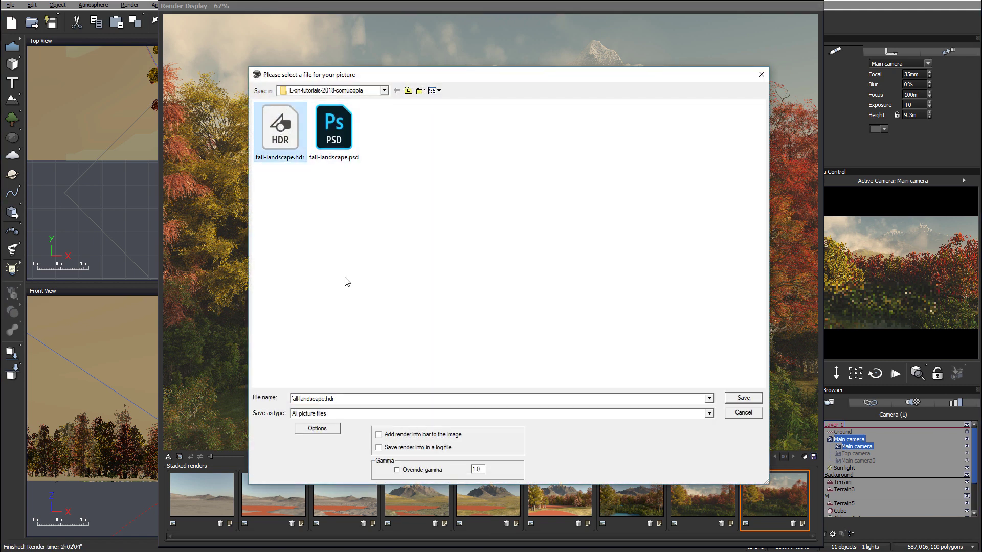
{"action": "left_click", "coordinate": [317, 399]}
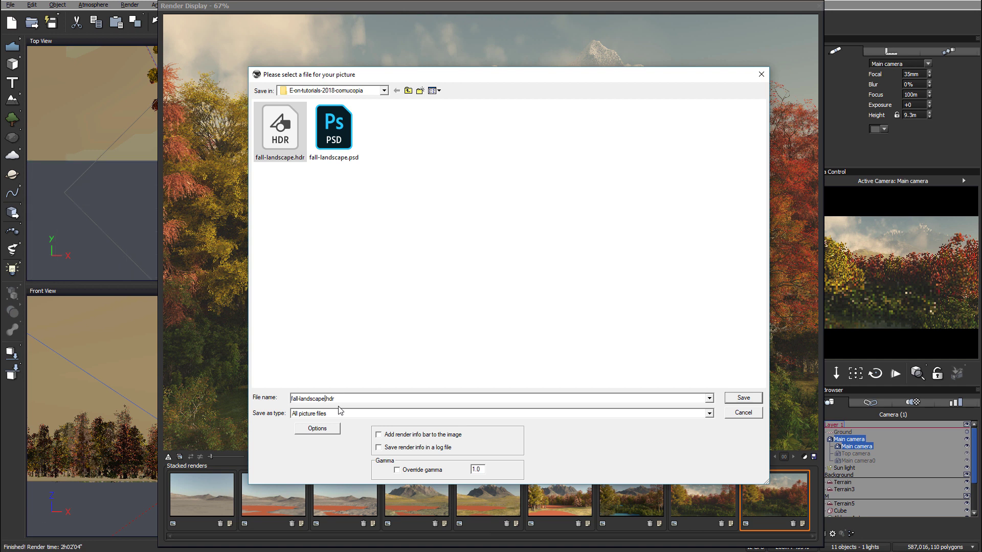
{"action": "type", "text": "2"}
{"action": "left_click", "coordinate": [353, 413]}
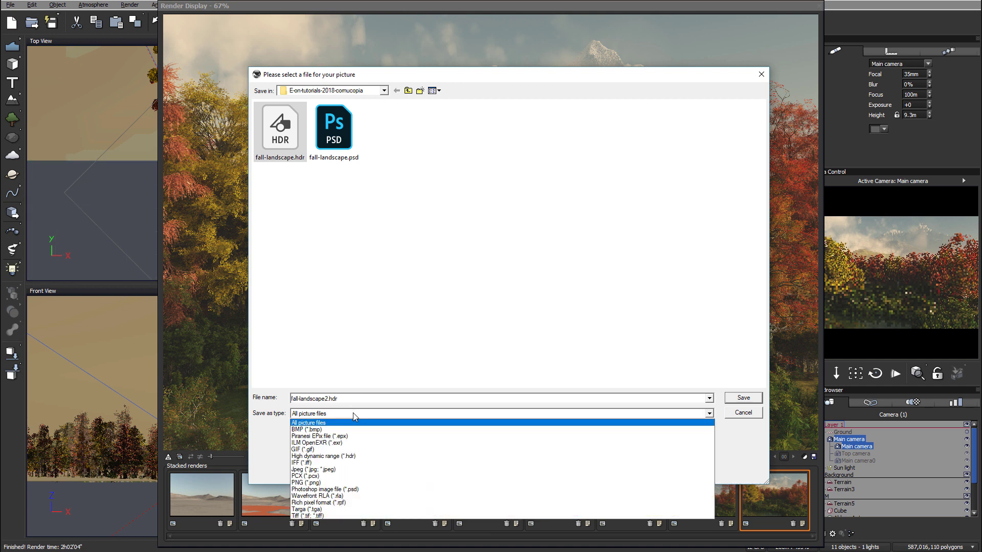
{"action": "left_click", "coordinate": [324, 456]}
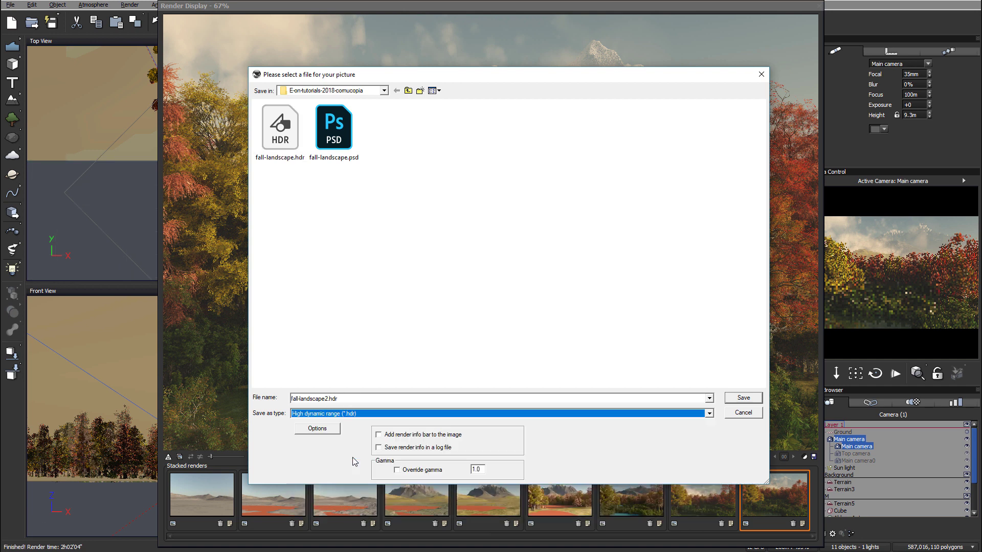
{"action": "left_click", "coordinate": [743, 397]}
{"action": "left_click", "coordinate": [553, 246]}
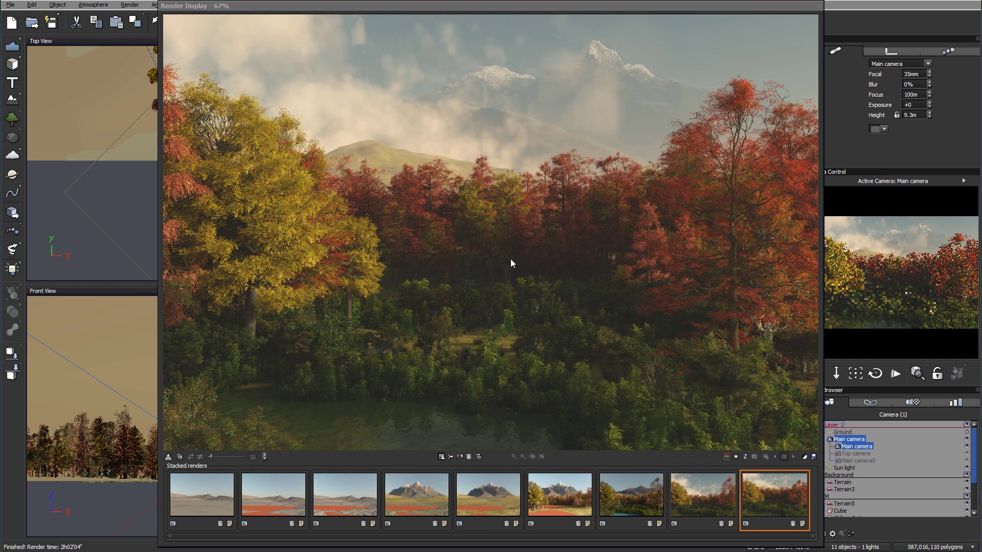
Save the same render again as fall-landscape2.psd in Photoshop image format.
{"action": "left_click", "coordinate": [813, 458]}
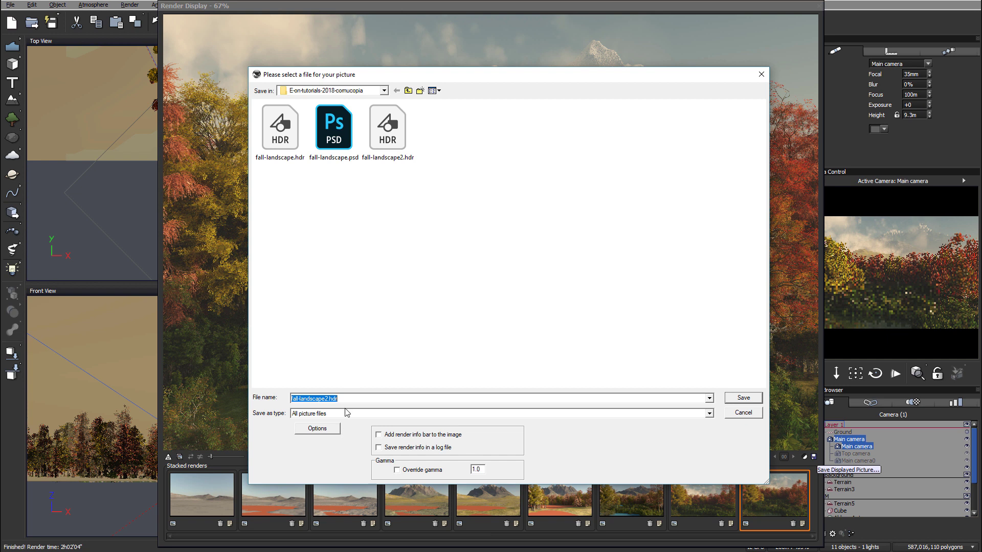
{"action": "left_click", "coordinate": [347, 414]}
{"action": "left_click", "coordinate": [345, 492]}
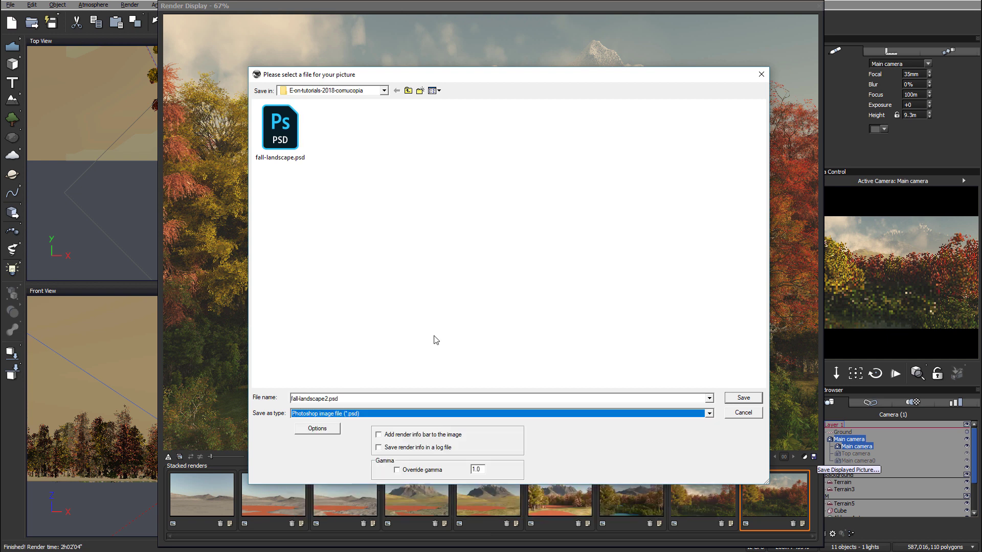
{"action": "left_click", "coordinate": [743, 397]}
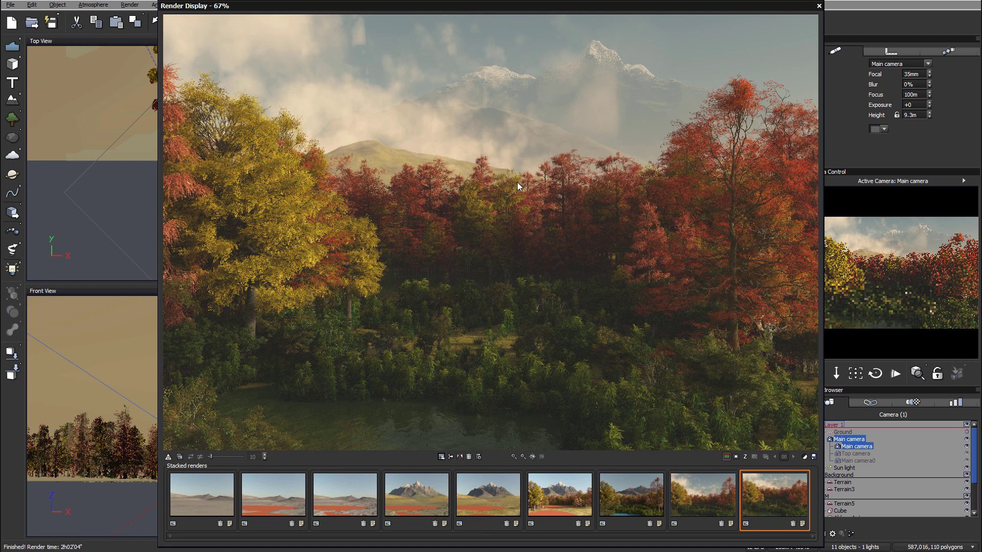
{"action": "left_click", "coordinate": [728, 501]}
{"action": "left_click", "coordinate": [780, 499]}
{"action": "left_click", "coordinate": [715, 501]}
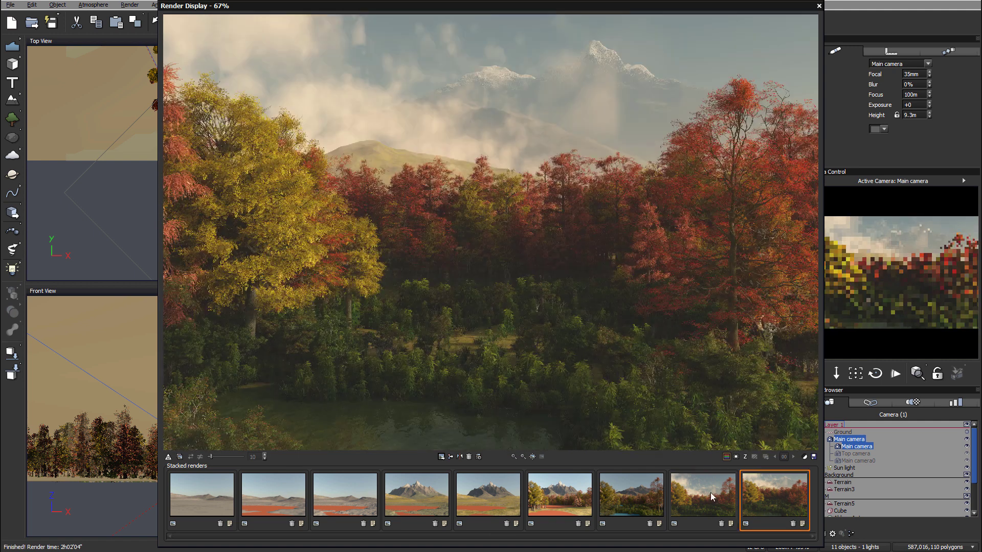
{"action": "left_click", "coordinate": [710, 492]}
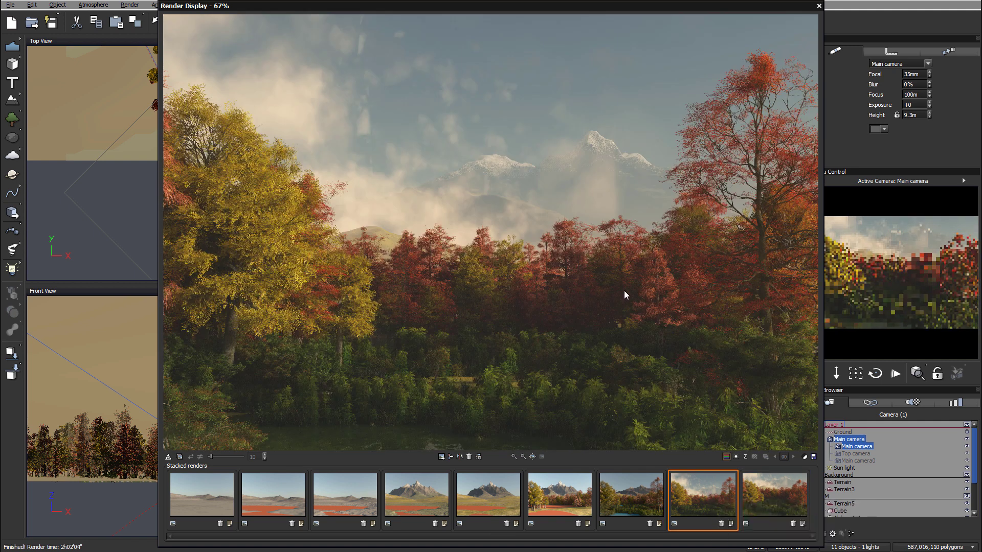
{"action": "left_click", "coordinate": [777, 487]}
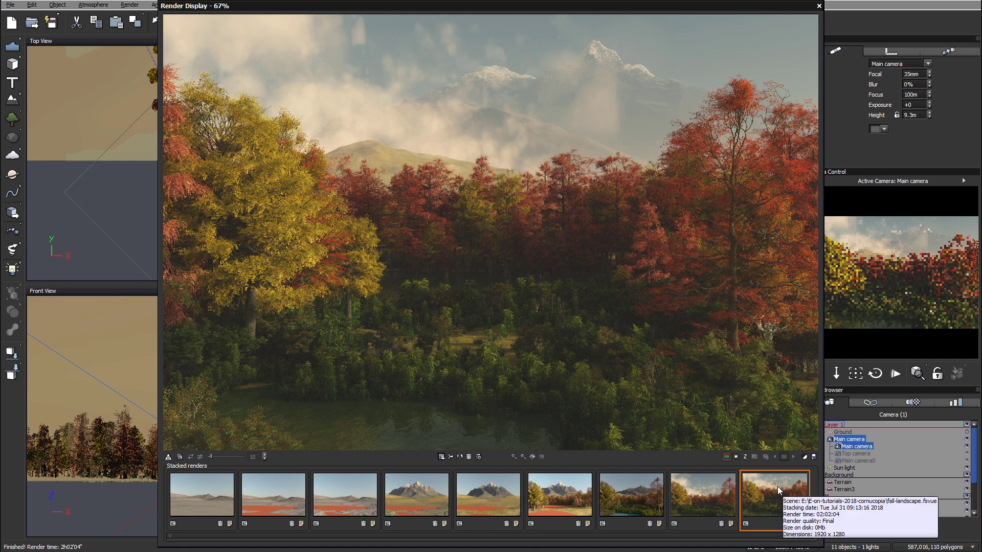
{"action": "left_click", "coordinate": [688, 481]}
{"action": "left_click", "coordinate": [764, 485]}
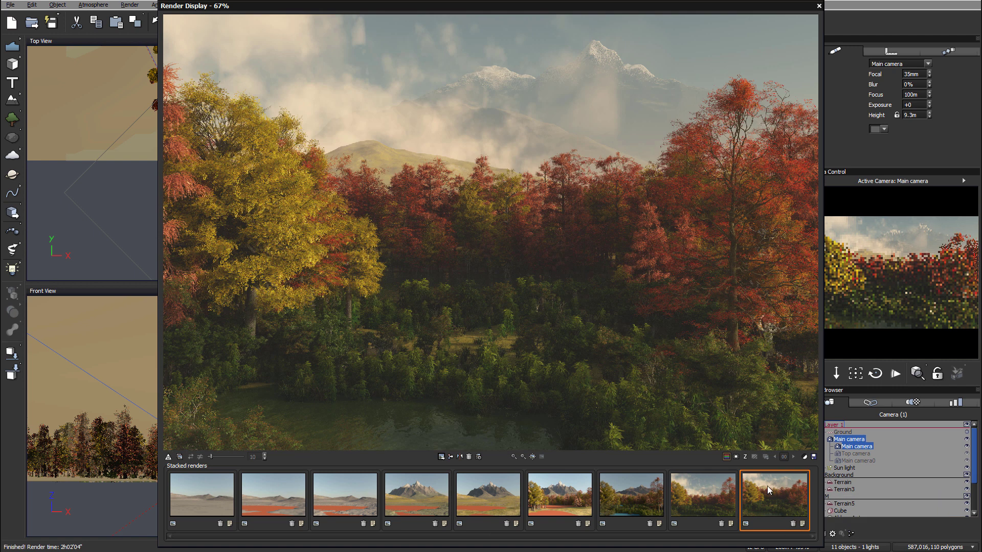
{"action": "left_click", "coordinate": [701, 483]}
{"action": "left_click", "coordinate": [767, 483]}
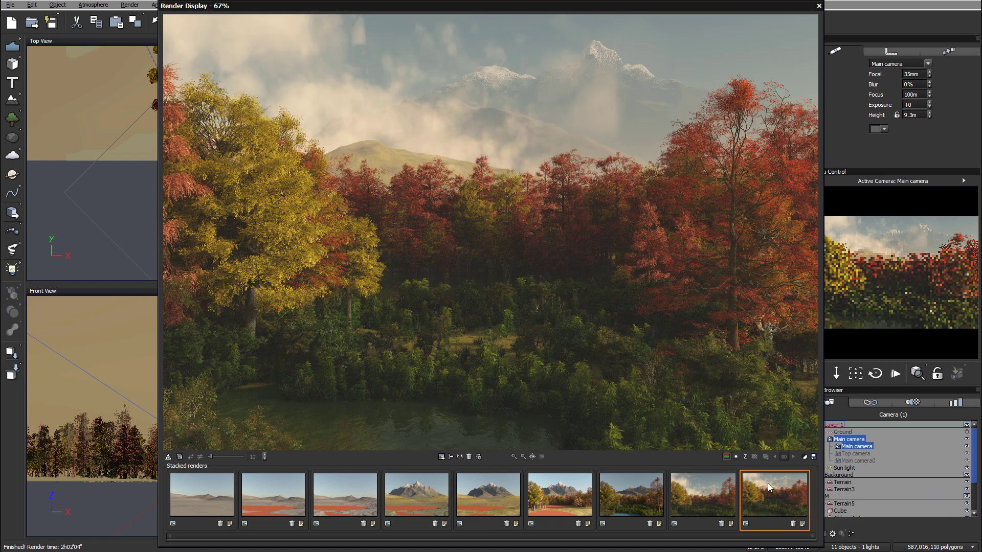
{"action": "left_click", "coordinate": [704, 486]}
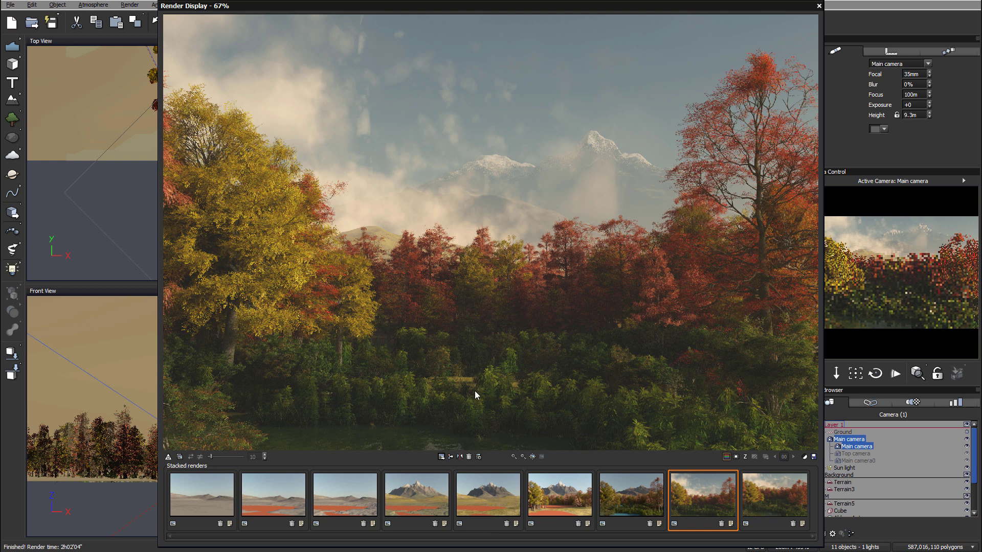
{"action": "left_click", "coordinate": [775, 499]}
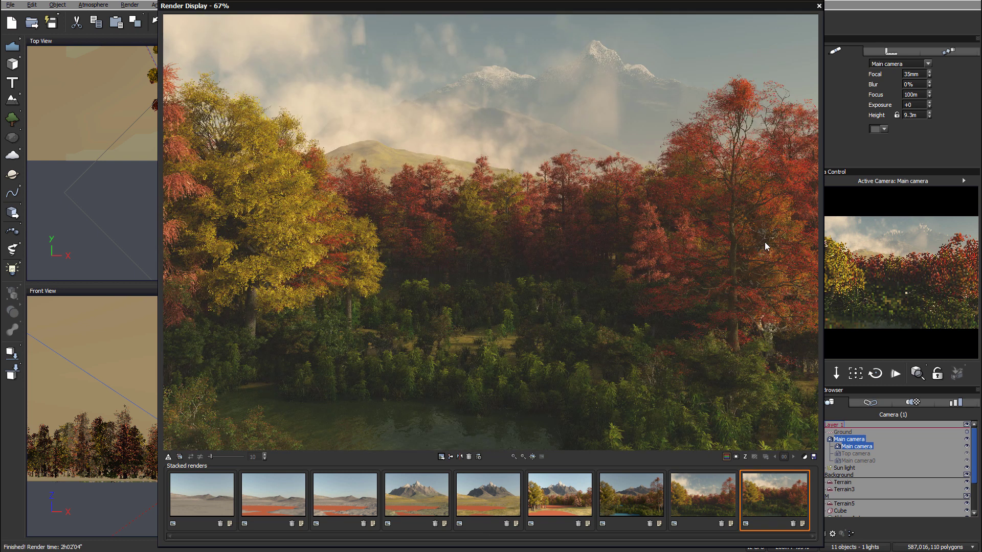
{"action": "left_click", "coordinate": [702, 499]}
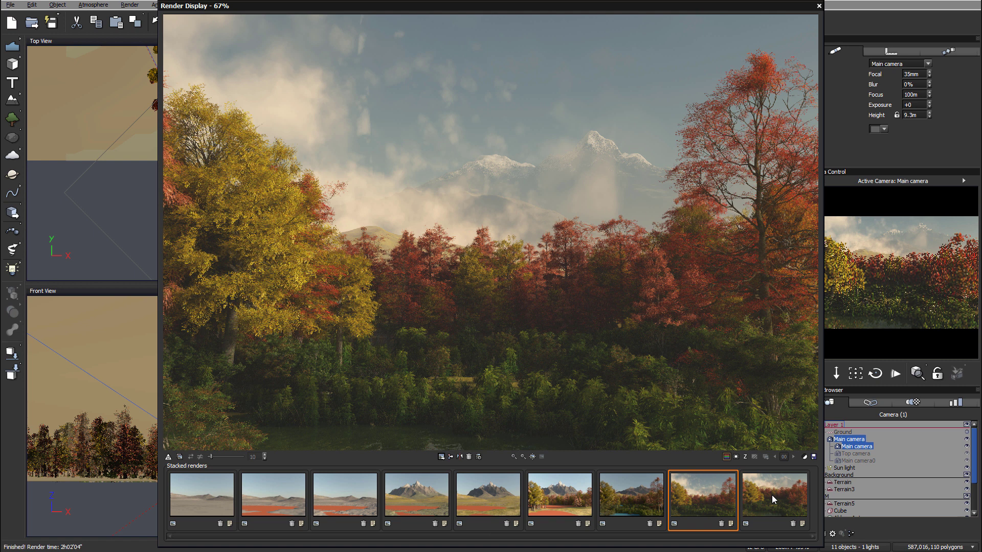
{"action": "left_click", "coordinate": [772, 494]}
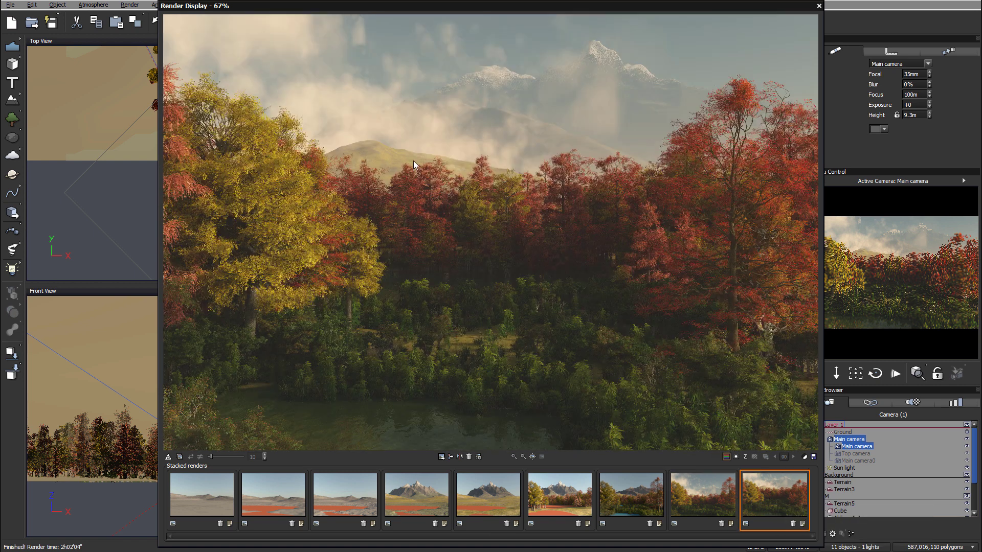